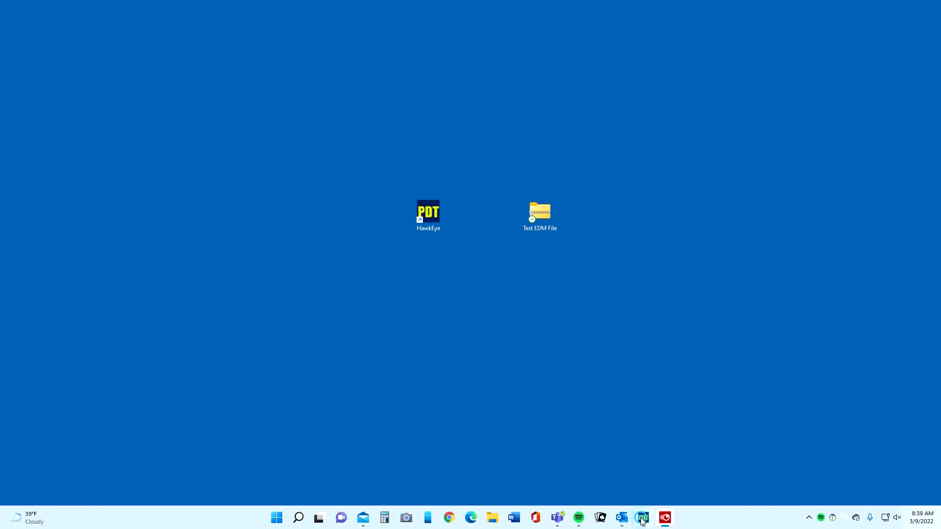
Step: Copy the Salt Creek (AW).edm file from the Test EDM File folder
{"action": "left_click", "coordinate": [643, 517]}
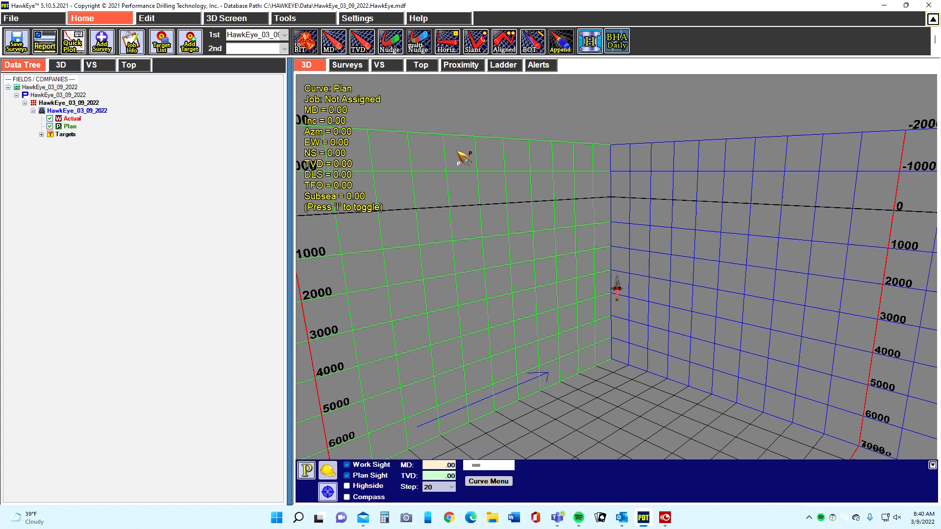
{"action": "left_click", "coordinate": [885, 6]}
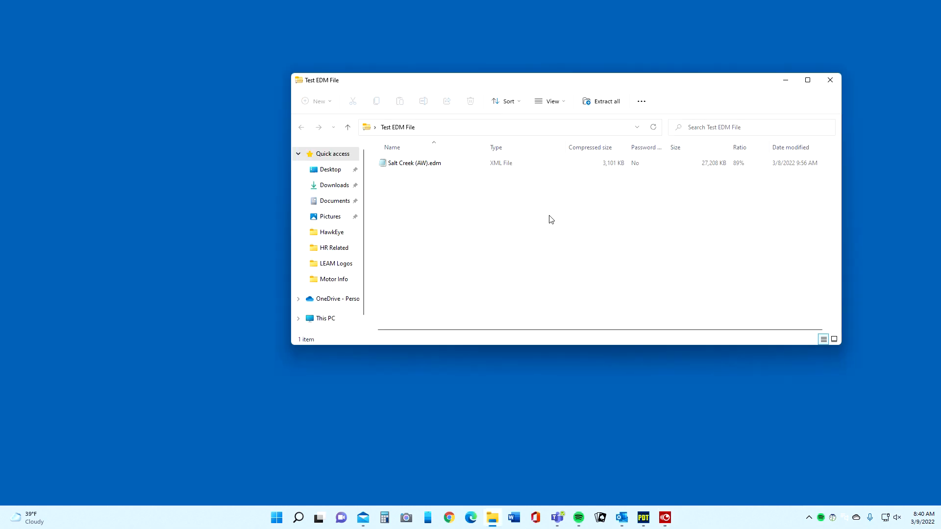
{"action": "left_click", "coordinate": [423, 166]}
{"action": "right_click", "coordinate": [423, 166]}
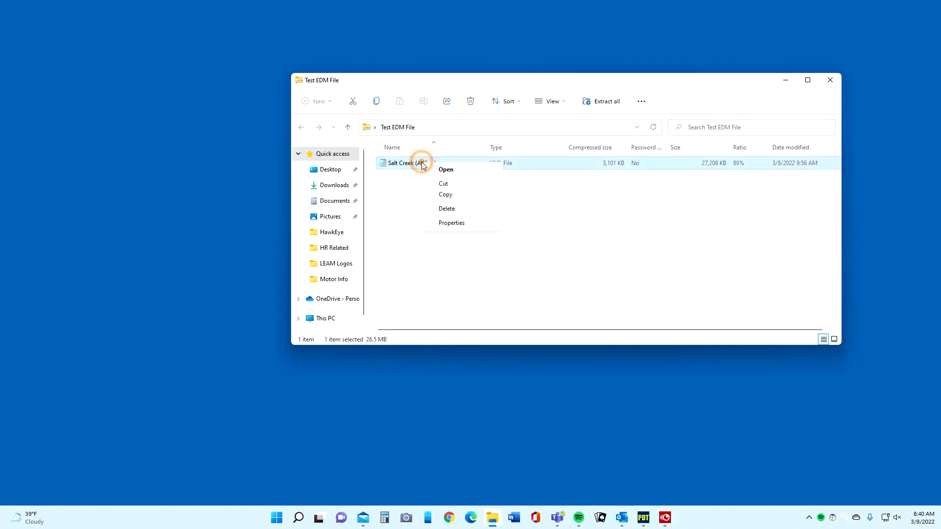
{"action": "left_click", "coordinate": [456, 198]}
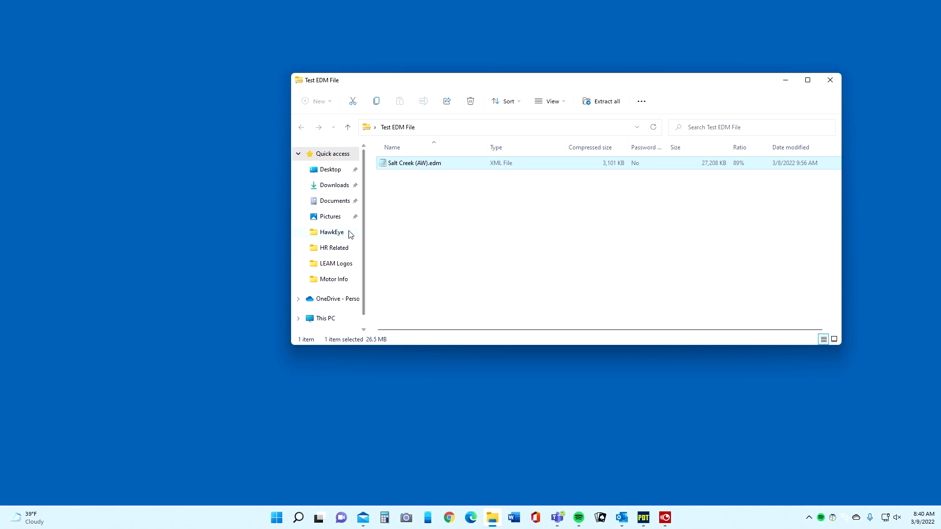
Step: Paste the copied EDM file into the C:\HawkEye\Data folder and close the file window
{"action": "left_click", "coordinate": [325, 318]}
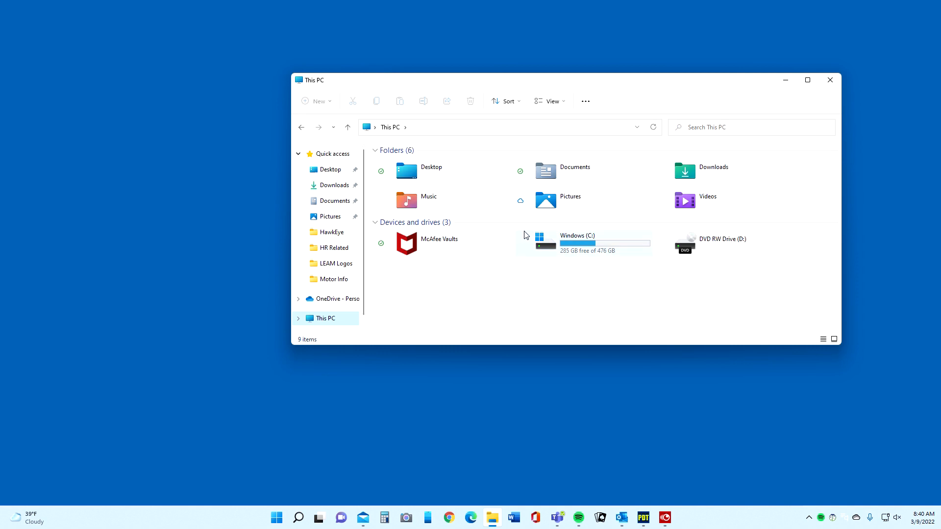
{"action": "double_click", "coordinate": [572, 243]}
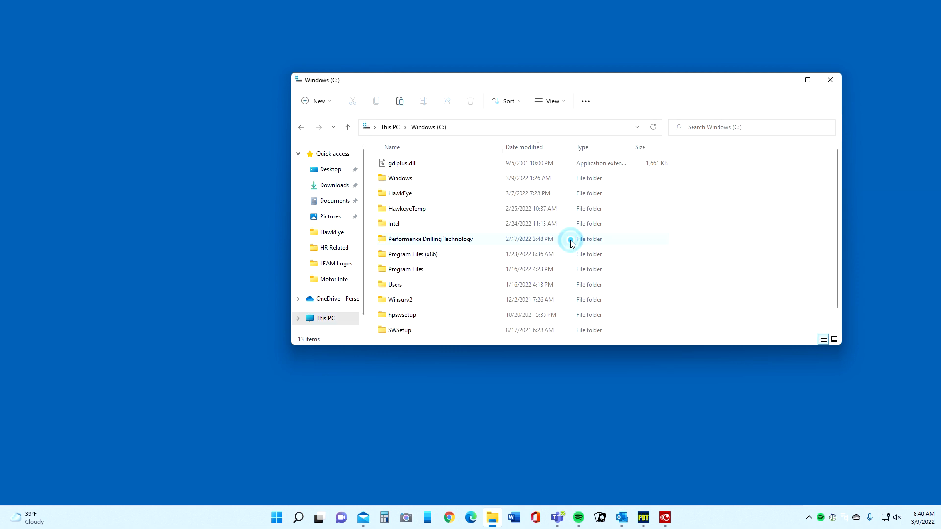
{"action": "double_click", "coordinate": [400, 196]}
{"action": "scroll", "coordinate": [466, 201], "scroll_direction": "down", "scroll_amount": 3}
{"action": "scroll", "coordinate": [465, 202], "scroll_direction": "down", "scroll_amount": 6}
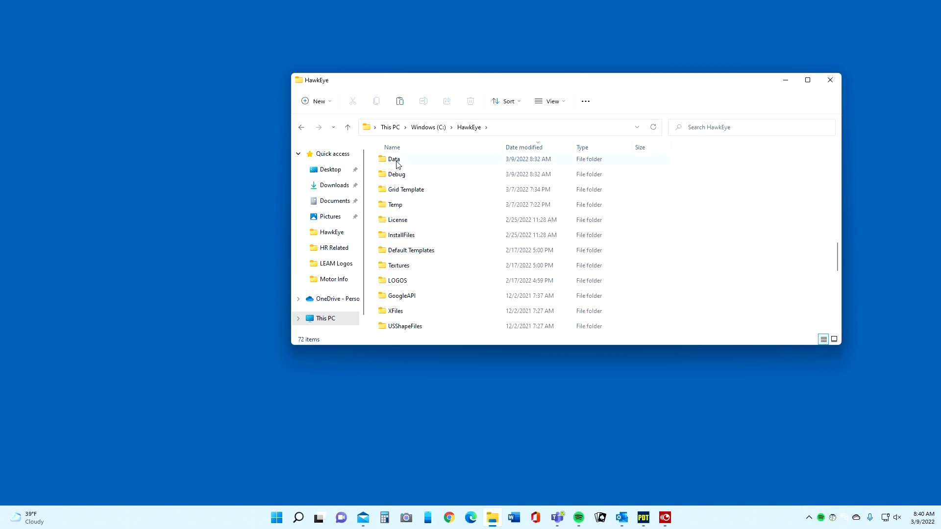
{"action": "double_click", "coordinate": [395, 160]}
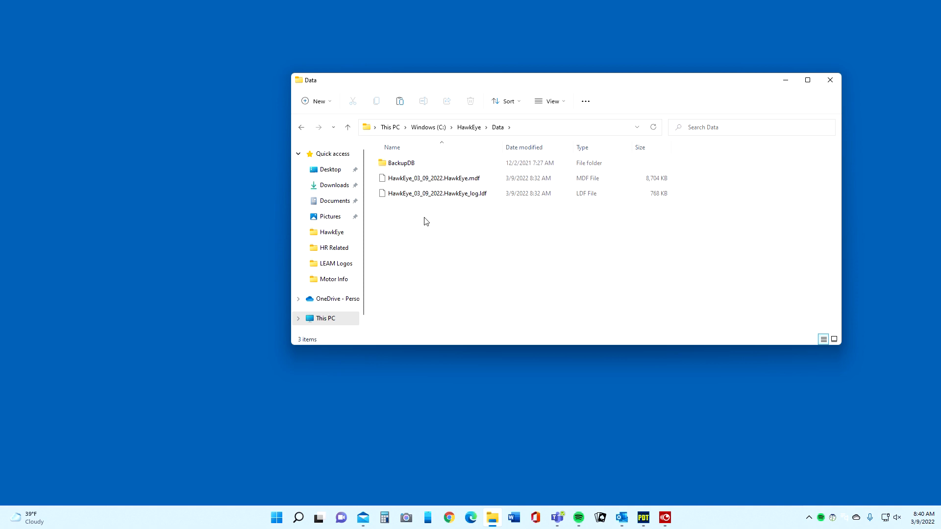
{"action": "right_click", "coordinate": [432, 234]}
{"action": "left_click", "coordinate": [443, 242]}
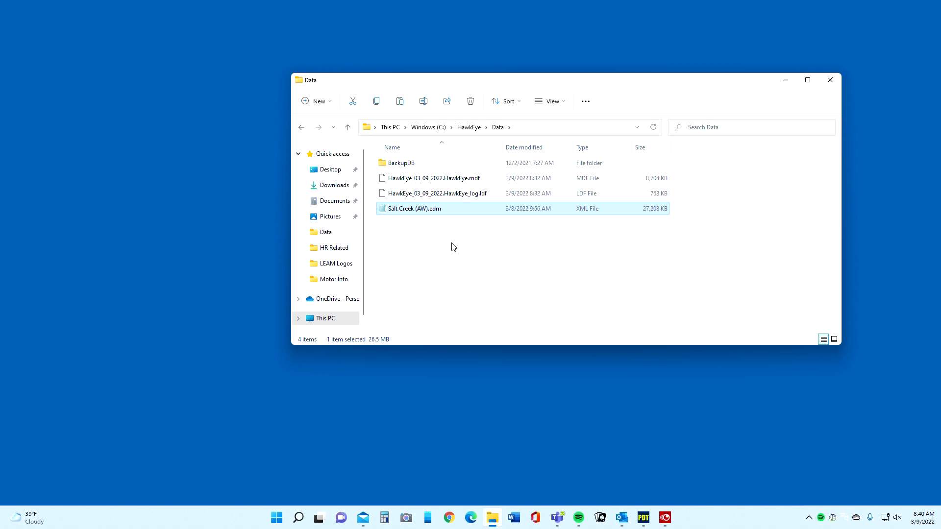
{"action": "left_click", "coordinate": [834, 82]}
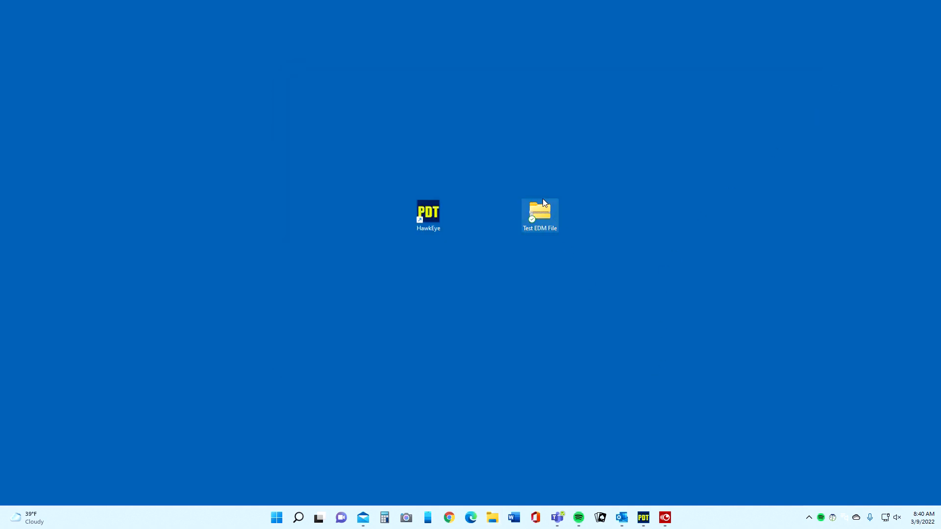
Step: Switch to HawkEye and open Salt Creek (AW).edm as a Compass transfer file
{"action": "left_click", "coordinate": [644, 518]}
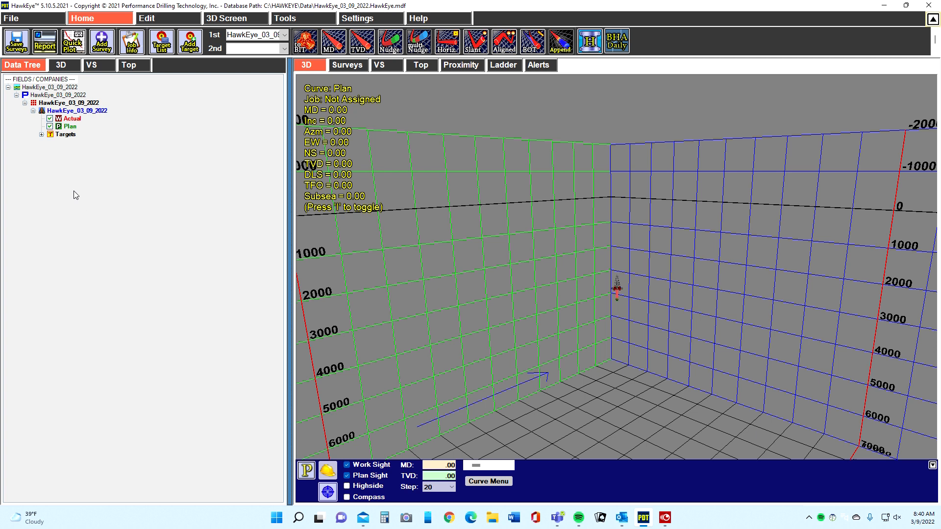
{"action": "left_click", "coordinate": [15, 18]}
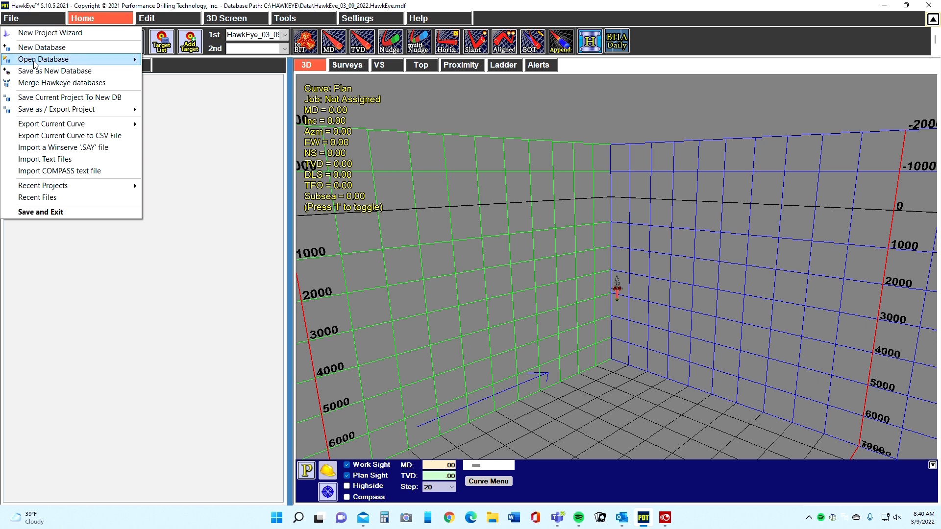
{"action": "mouse_move", "coordinate": [39, 60]}
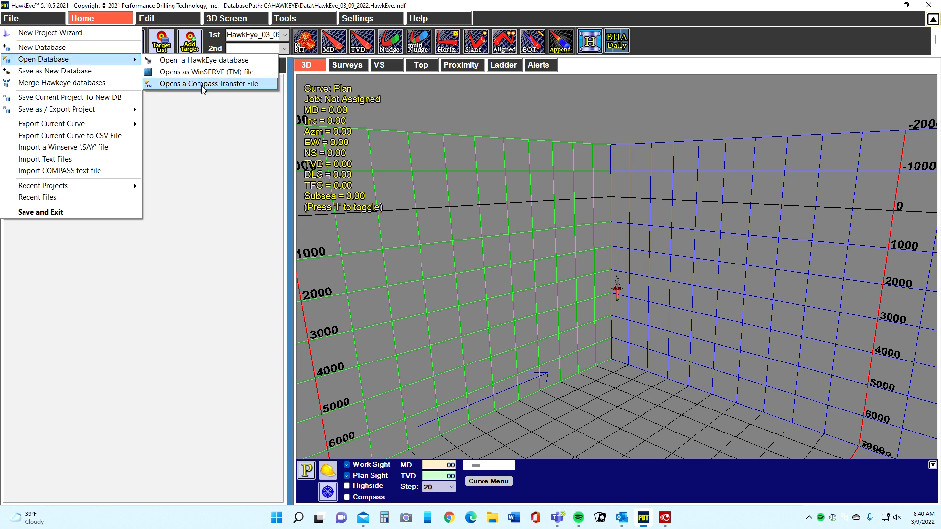
{"action": "left_click", "coordinate": [176, 85]}
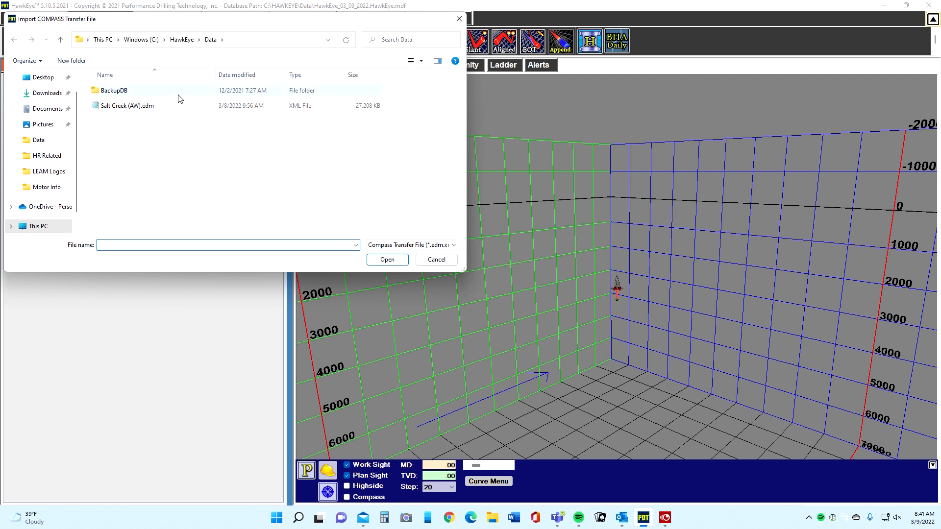
{"action": "left_click", "coordinate": [116, 109]}
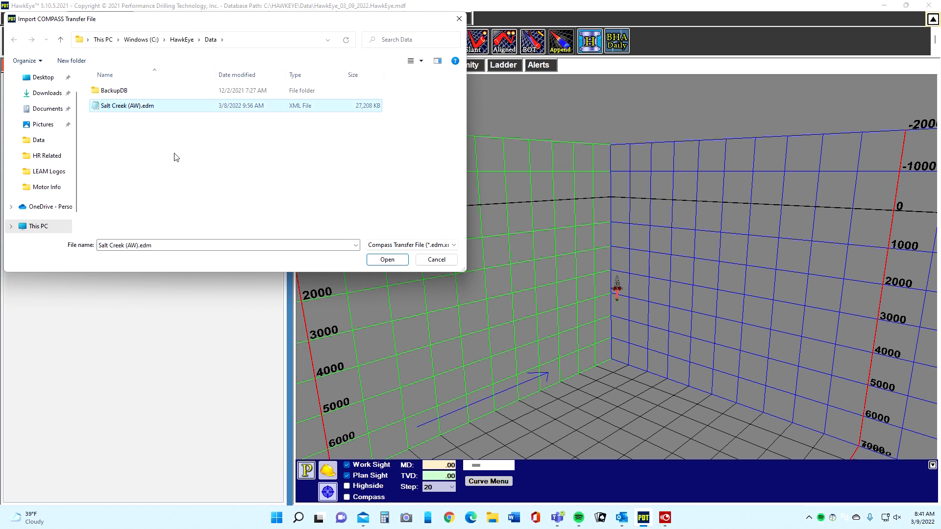
{"action": "double_click", "coordinate": [137, 108]}
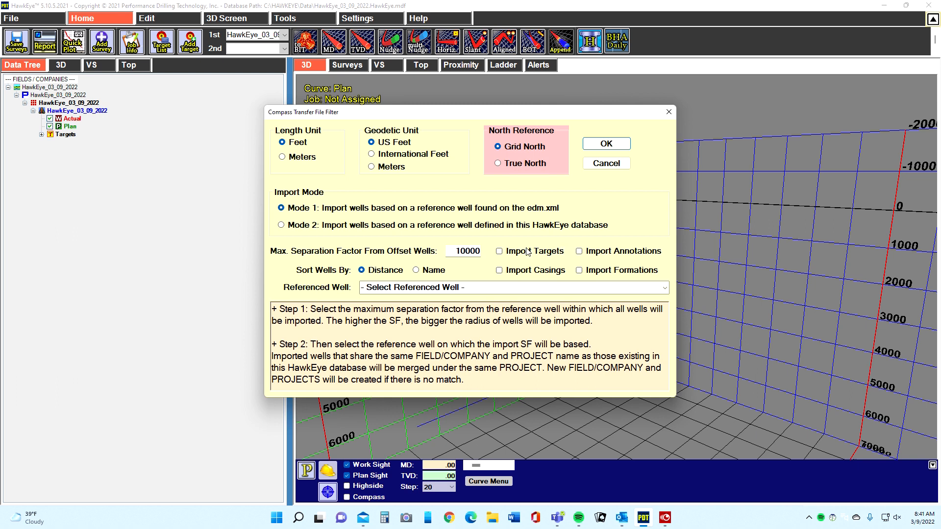
Step: Import the wells with targets, casings, annotations and formations included, using #3H as the referenced well
{"action": "left_click", "coordinate": [499, 251]}
{"action": "left_click", "coordinate": [500, 271]}
{"action": "left_click", "coordinate": [580, 251]}
{"action": "left_click", "coordinate": [580, 270]}
{"action": "left_click", "coordinate": [664, 289]}
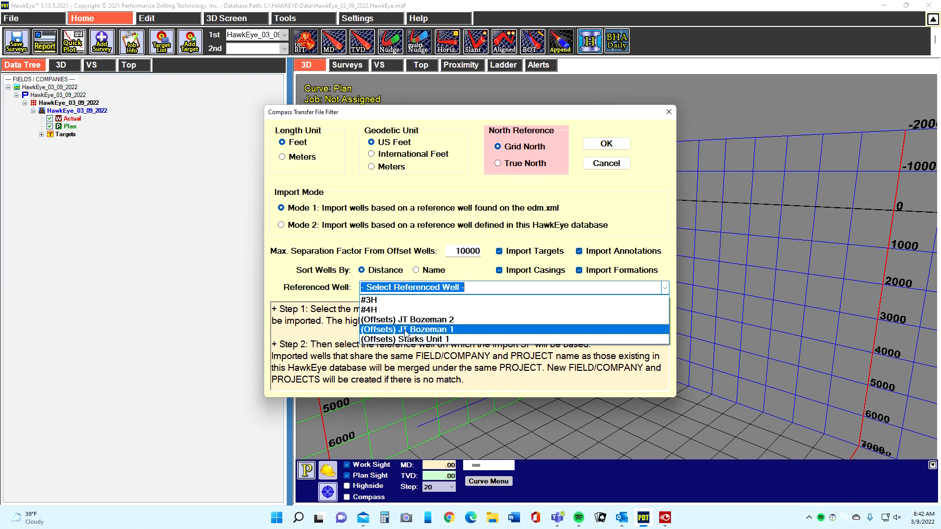
{"action": "left_click", "coordinate": [388, 301]}
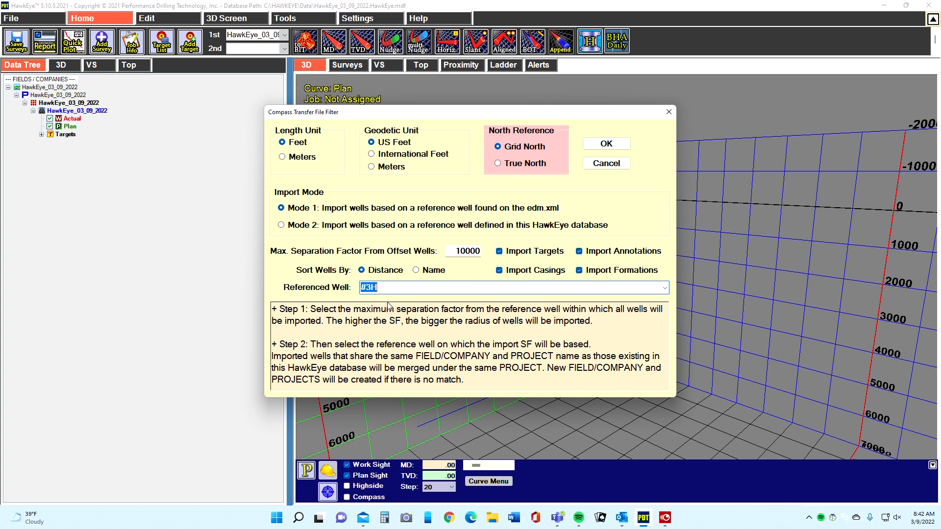
{"action": "left_click", "coordinate": [599, 146]}
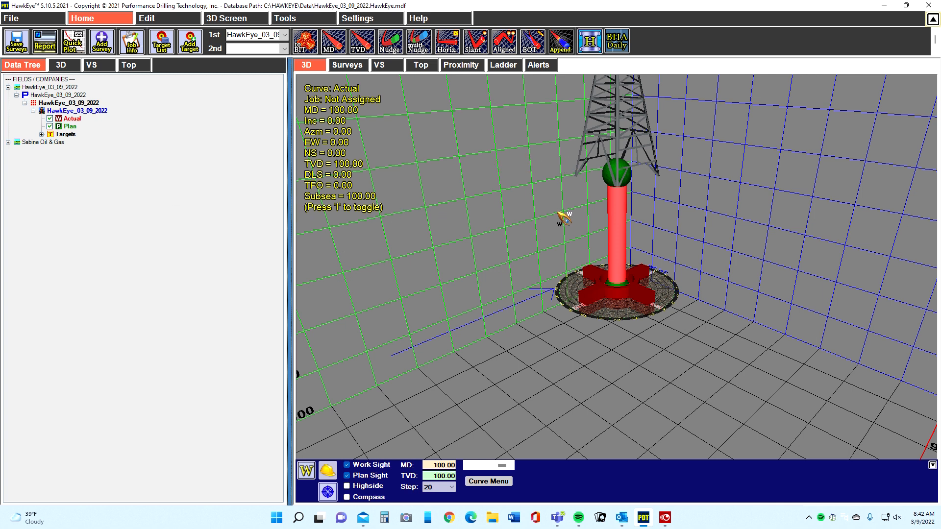
Step: Expand the imported Sabine Oil & Gas data and set #4H as the referenced slot/wellhead
{"action": "left_click", "coordinate": [8, 142]}
{"action": "left_click", "coordinate": [16, 150]}
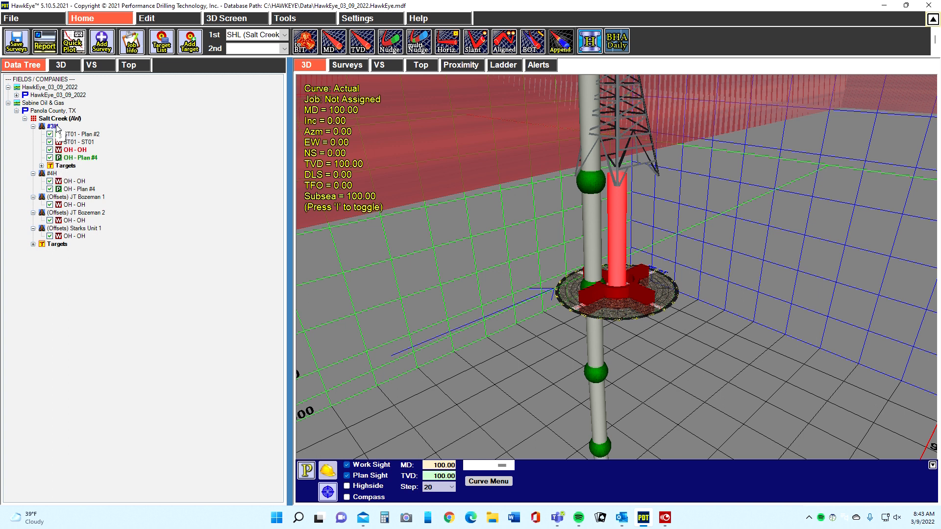
{"action": "right_click", "coordinate": [55, 175]}
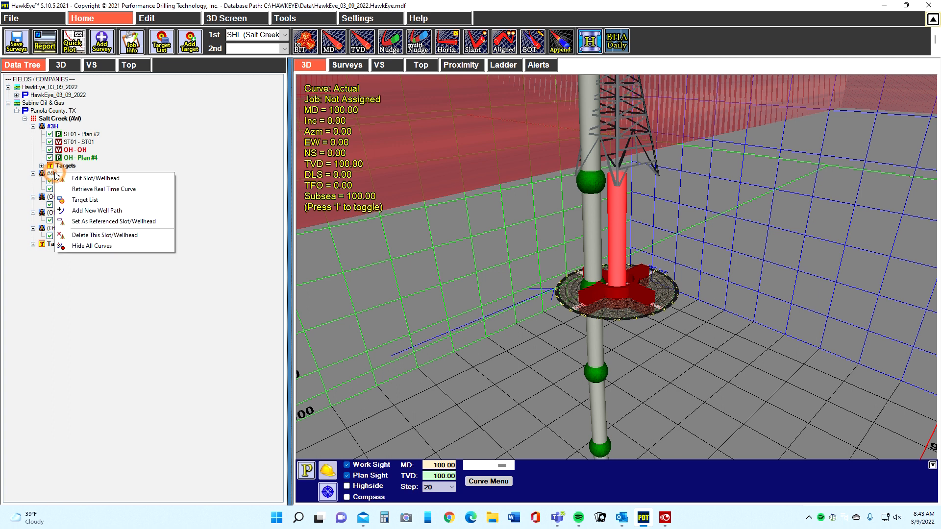
{"action": "left_click", "coordinate": [101, 223]}
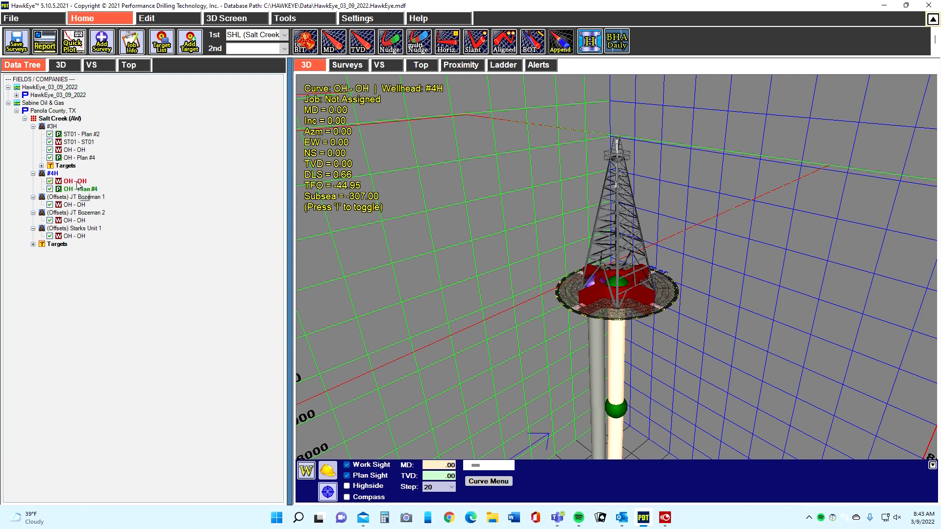
Step: Rename the OH - OH curve of wellhead #4H as As Drilled
{"action": "right_click", "coordinate": [77, 185]}
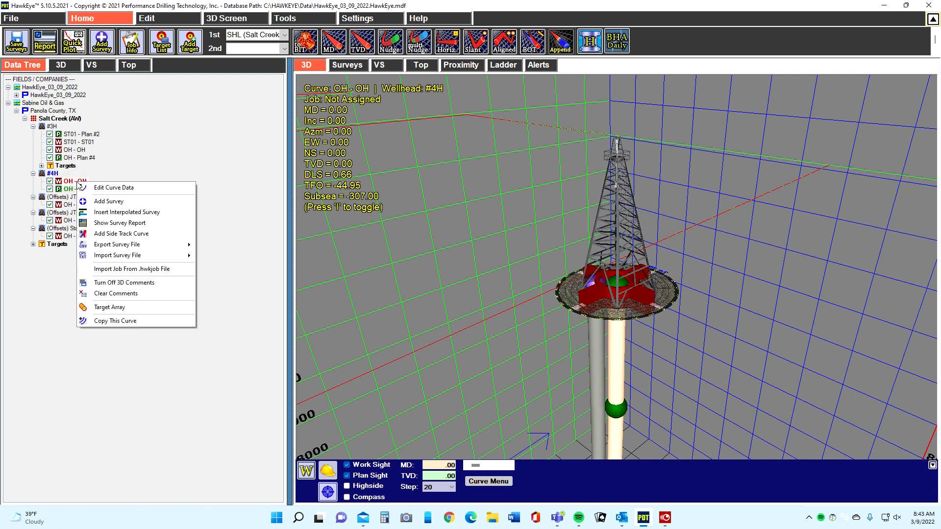
{"action": "left_click", "coordinate": [107, 188]}
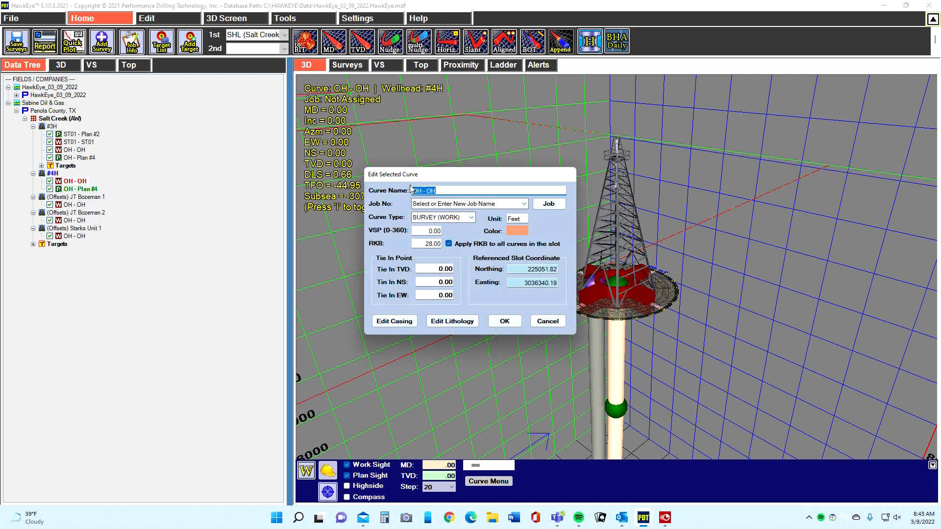
{"action": "type", "text": "as"}
{"action": "left_click", "coordinate": [500, 322]}
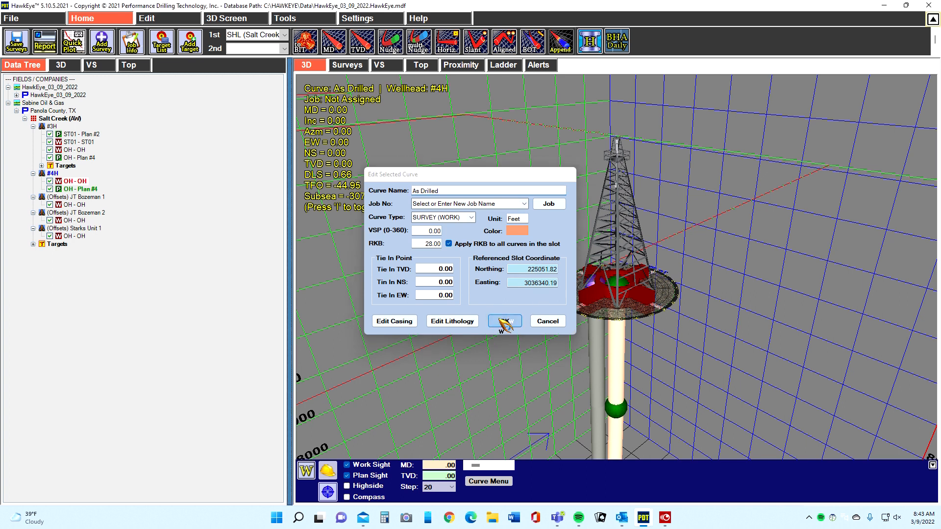
Step: Examine the survey data of the current work curve for wellhead #4H
{"action": "left_click", "coordinate": [351, 69]}
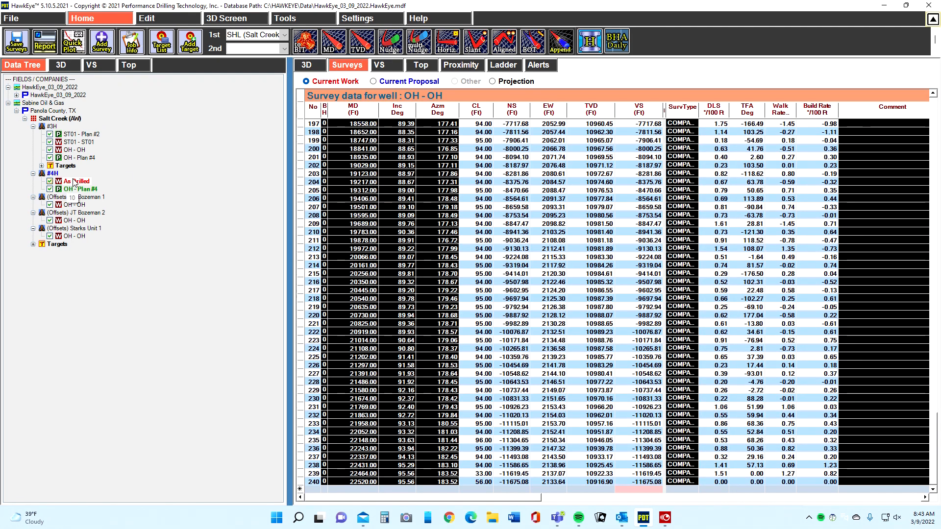
{"action": "scroll", "coordinate": [440, 254], "scroll_direction": "up", "scroll_amount": 20}
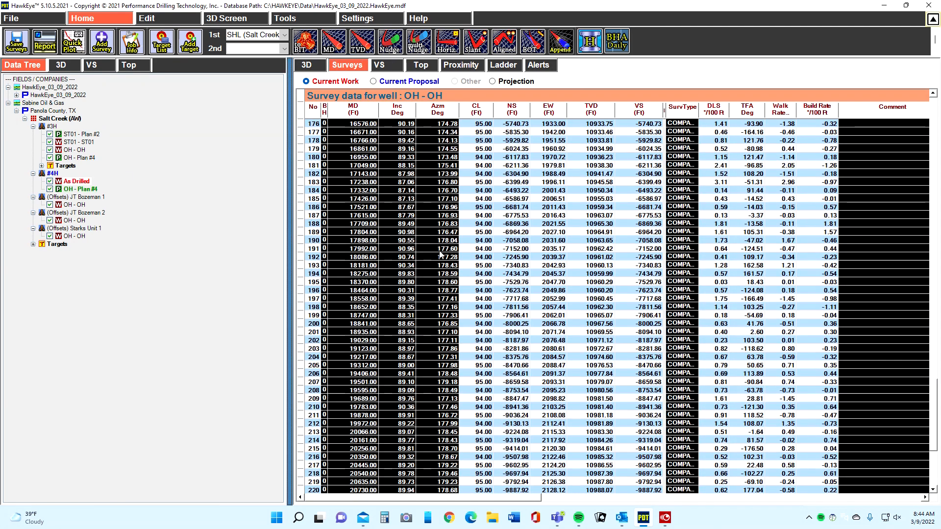
{"action": "scroll", "coordinate": [436, 254], "scroll_direction": "up", "scroll_amount": 17}
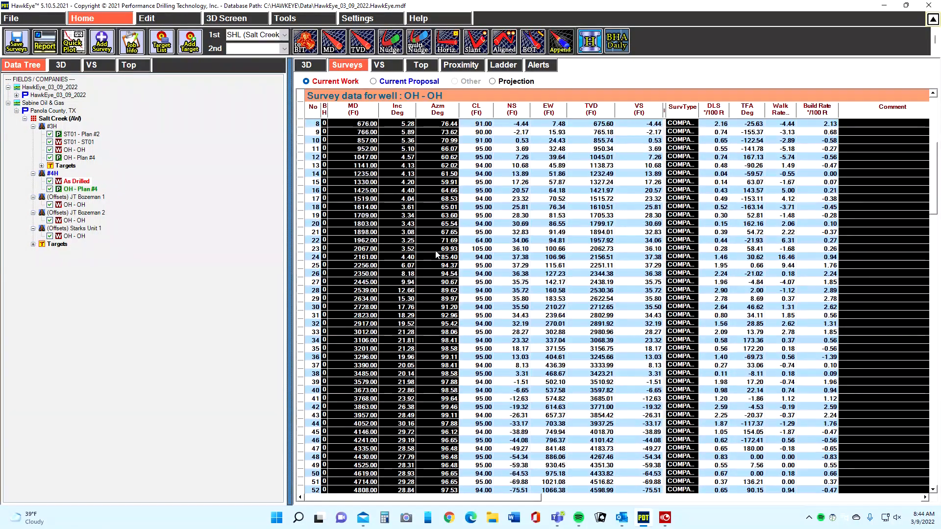
Step: Examine the current proposal's survey data, OH - Plan #4, from its first station to its last
{"action": "left_click", "coordinate": [385, 82]}
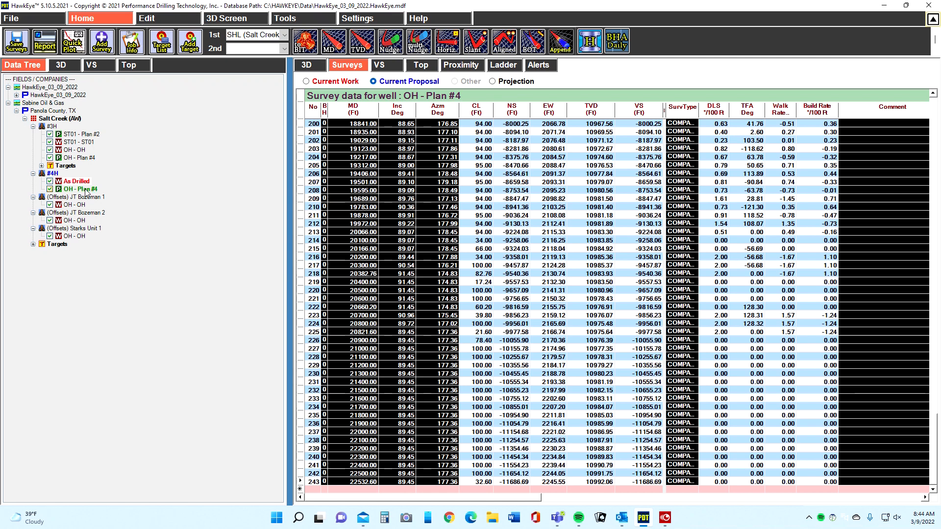
{"action": "scroll", "coordinate": [488, 201], "scroll_direction": "up", "scroll_amount": 6}
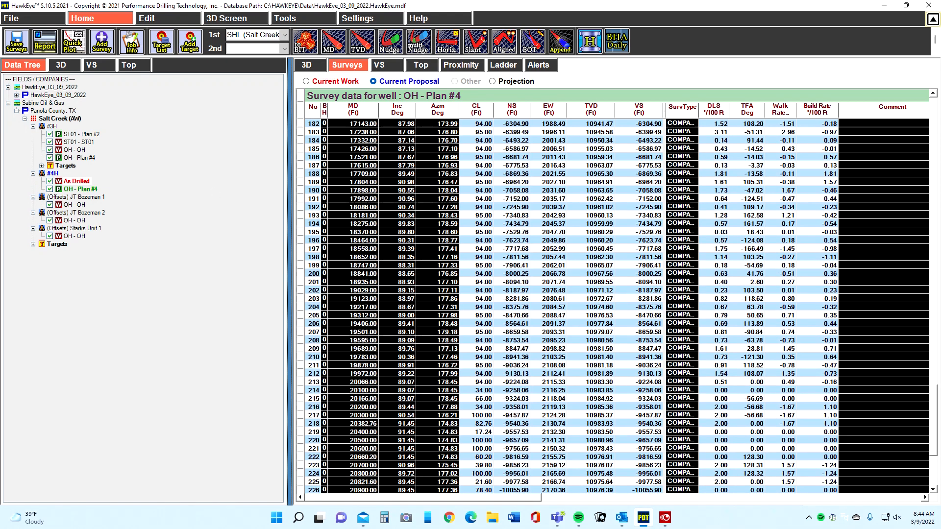
{"action": "left_click_drag", "start_coordinate": [932, 426], "coordinate": [928, 113]}
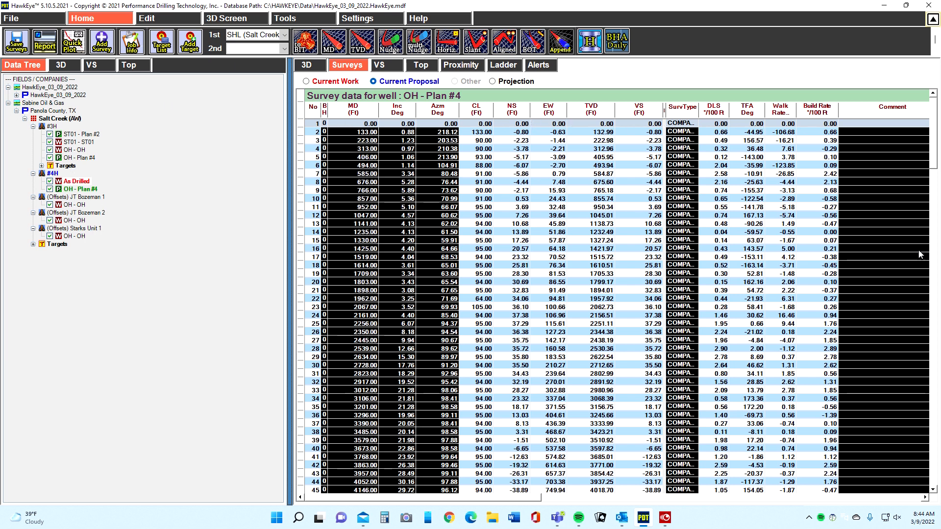
{"action": "left_click_drag", "start_coordinate": [933, 147], "coordinate": [874, 482]}
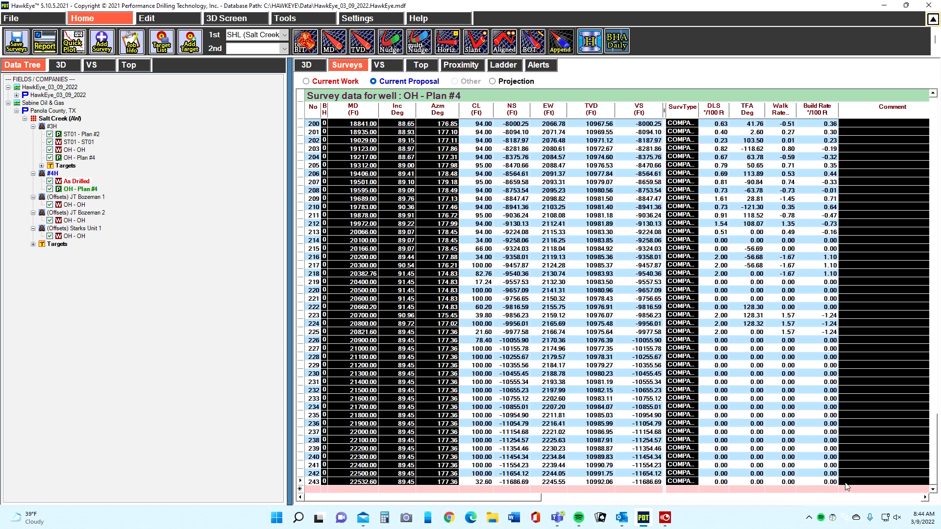
Step: Return to the current work surveys and review the As Drilled data up to the first station
{"action": "left_click", "coordinate": [305, 81]}
{"action": "scroll", "coordinate": [534, 244], "scroll_direction": "up", "scroll_amount": 20}
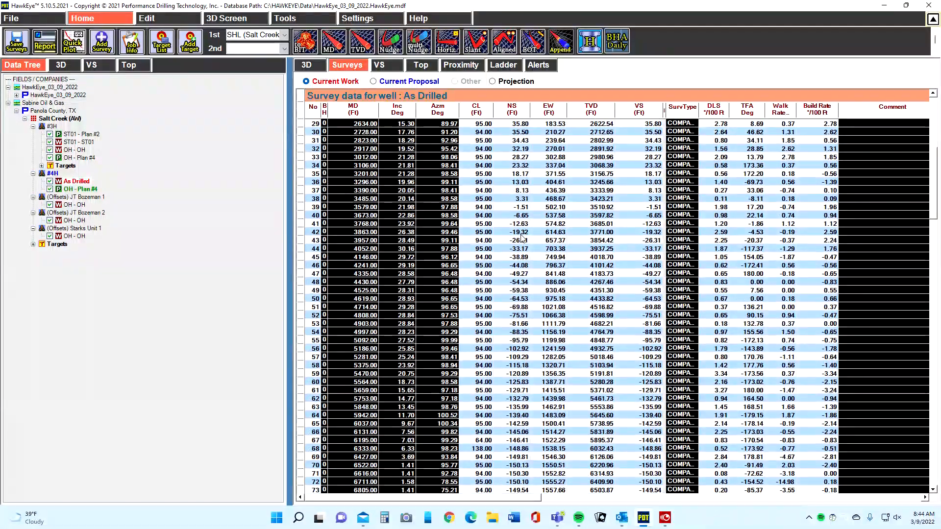
{"action": "scroll", "coordinate": [522, 239], "scroll_direction": "up", "scroll_amount": 10}
Step: Inspect the As Drilled well path in 3D, advancing to a measured depth of 960 ft and viewing it from above
{"action": "left_click", "coordinate": [305, 64]}
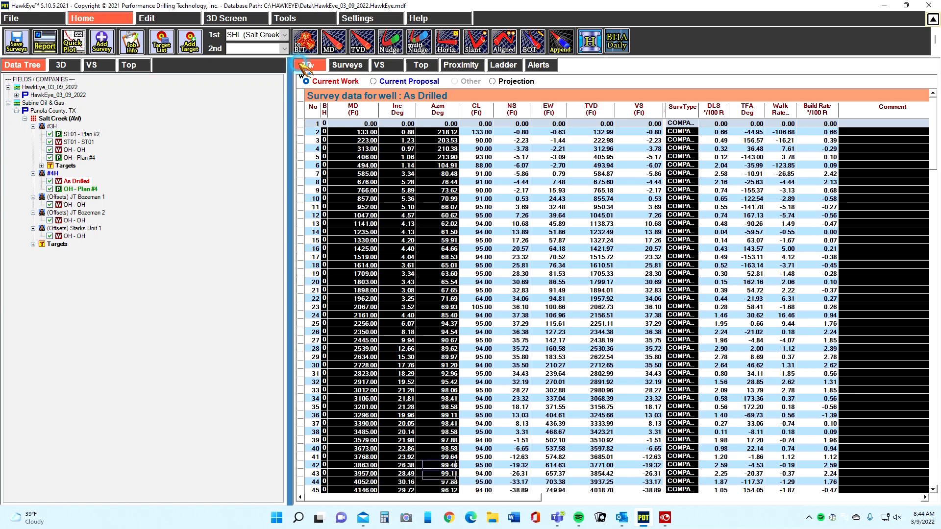
{"action": "scroll", "coordinate": [508, 310], "scroll_direction": "down", "scroll_amount": 20}
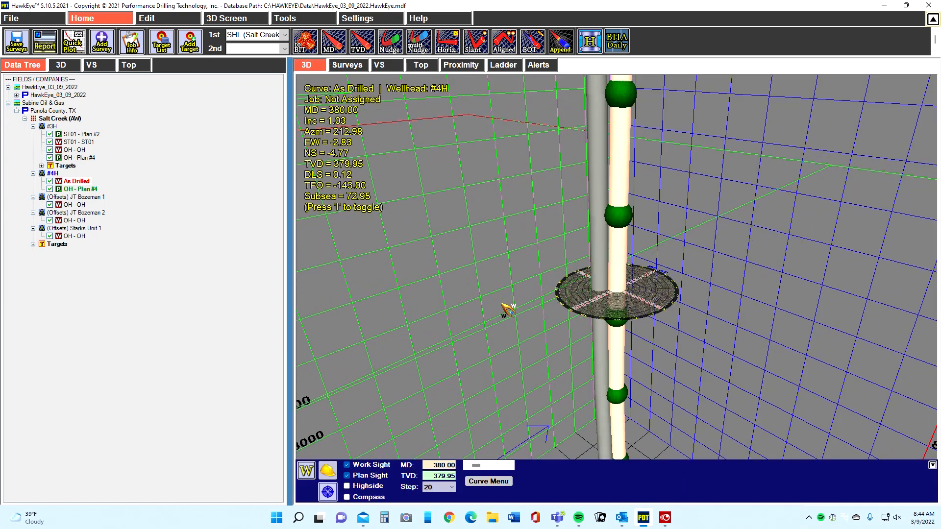
{"action": "scroll", "coordinate": [508, 310], "scroll_direction": "down", "scroll_amount": 12}
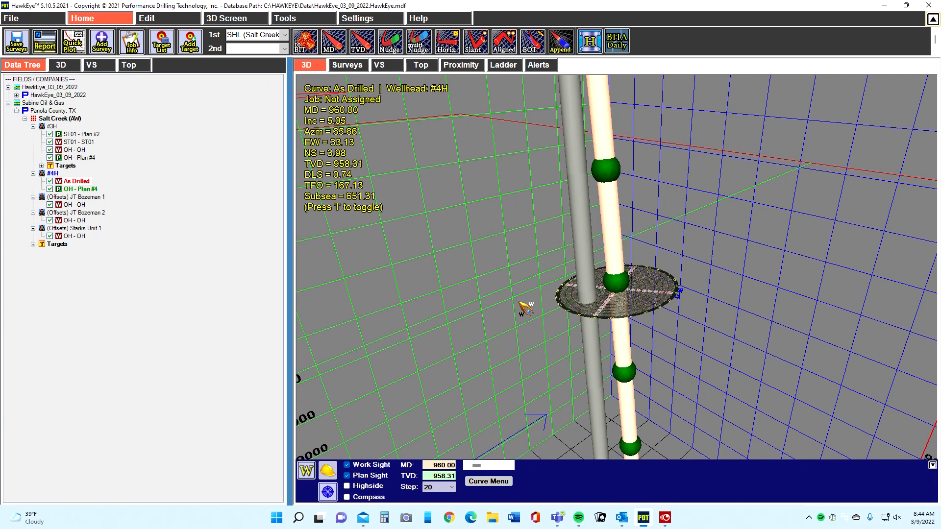
{"action": "left_click_drag", "start_coordinate": [526, 309], "coordinate": [808, 443]}
{"action": "left_click_drag", "start_coordinate": [681, 218], "coordinate": [754, 378]}
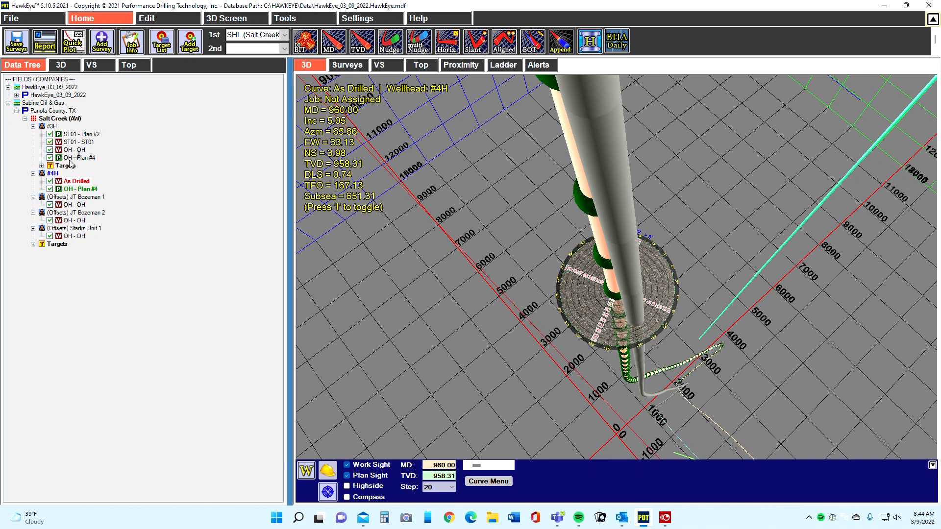
Step: Bring back the survey data table for the As Drilled curve
{"action": "left_click", "coordinate": [344, 66]}
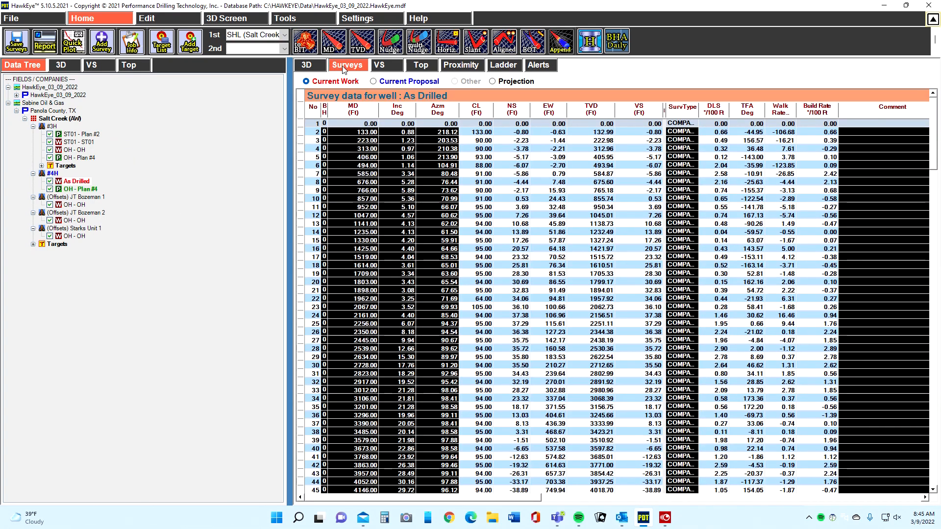